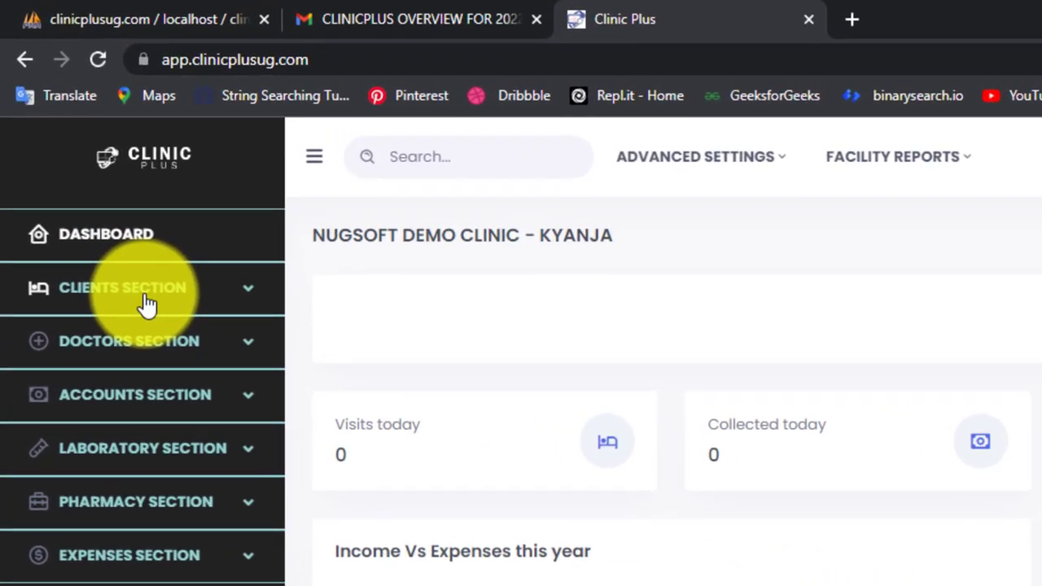
Step: Expand the Clients section in the sidebar to reveal the client management options
{"action": "left_click", "coordinate": [151, 312]}
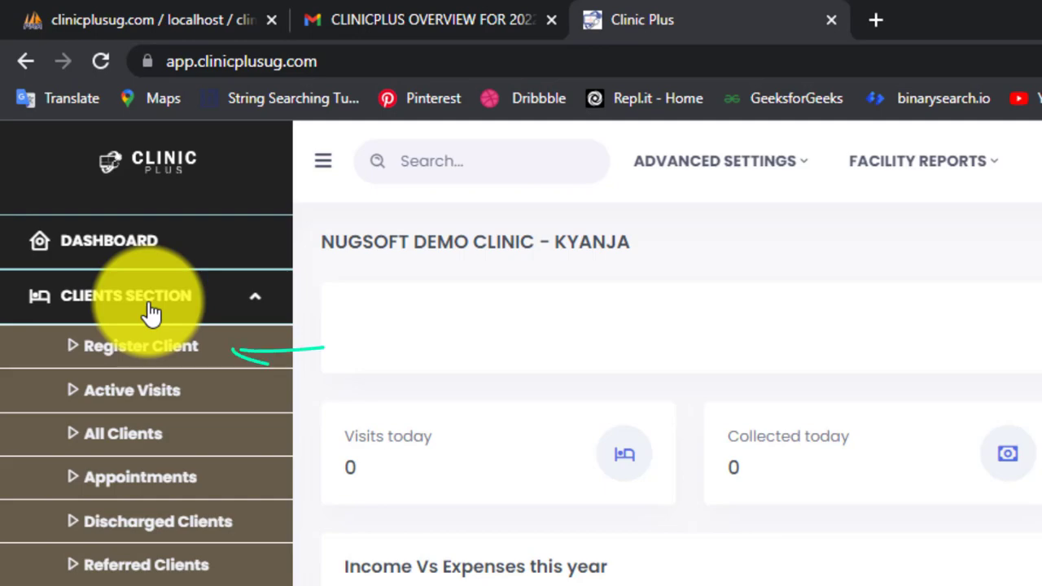
Step: Open the registration form, auto-fill an existing patient's details from name suggestions, then clear them
{"action": "left_click", "coordinate": [142, 348]}
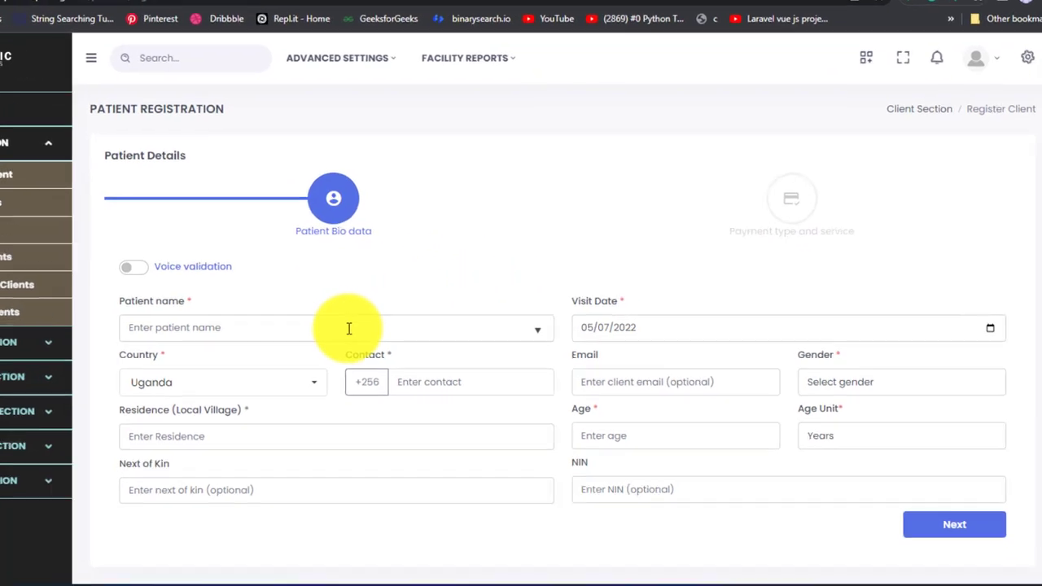
{"action": "left_click", "coordinate": [348, 327]}
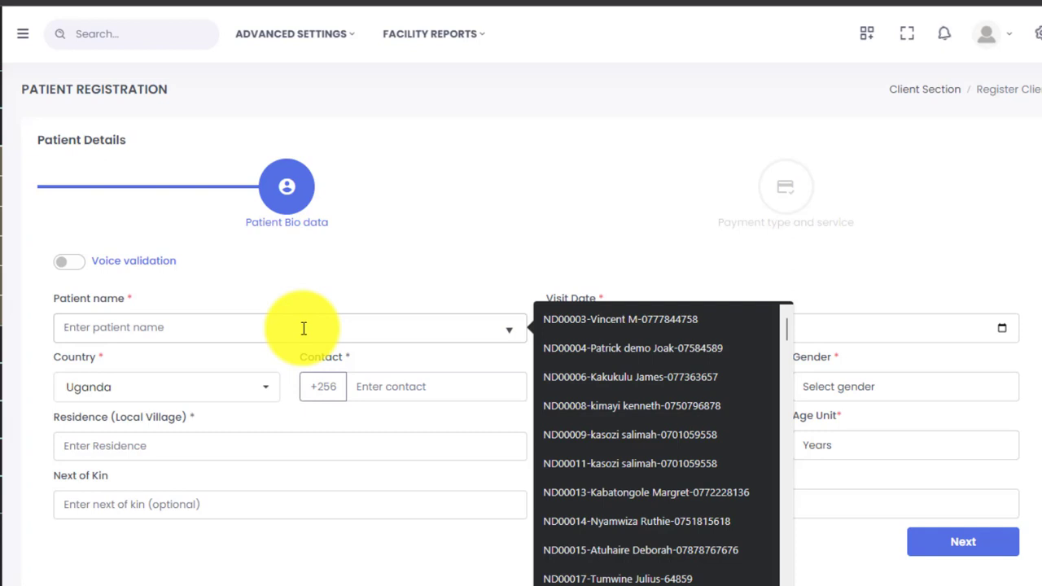
{"action": "type", "text": "Vin"}
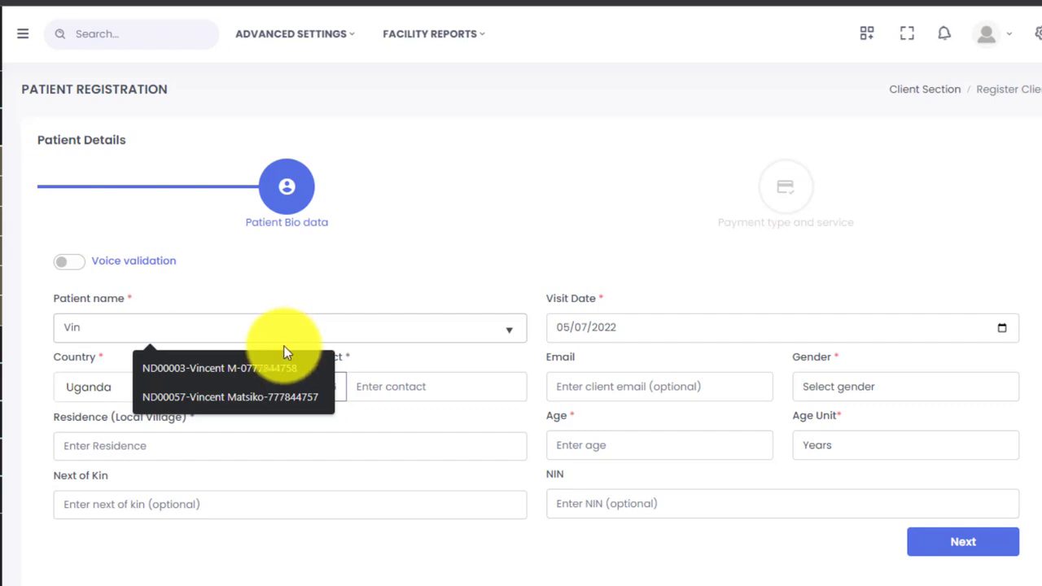
{"action": "left_click", "coordinate": [245, 397]}
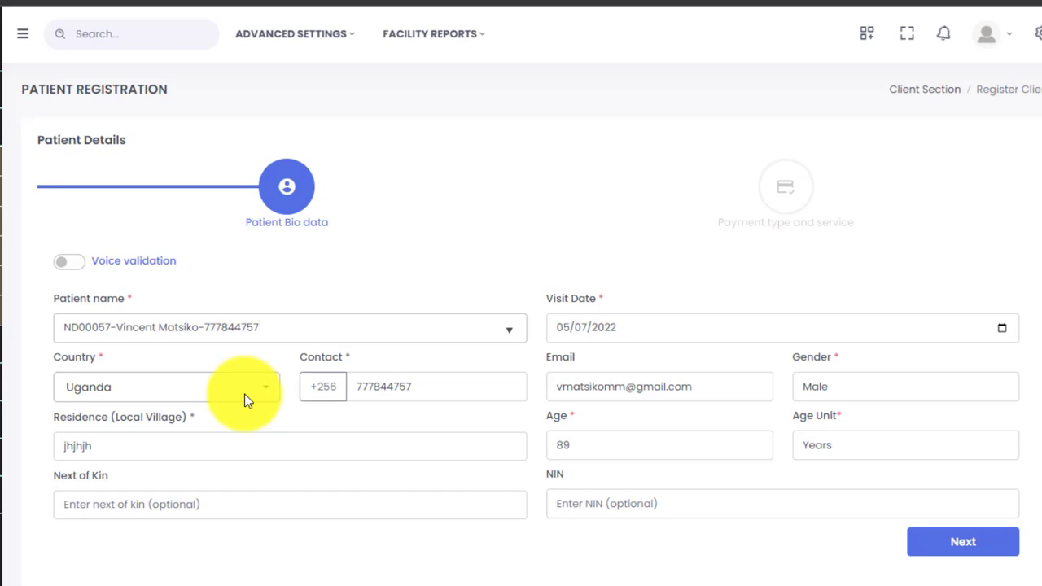
{"action": "key", "text": "ctrl+a"}
{"action": "key", "text": "BackSpace"}
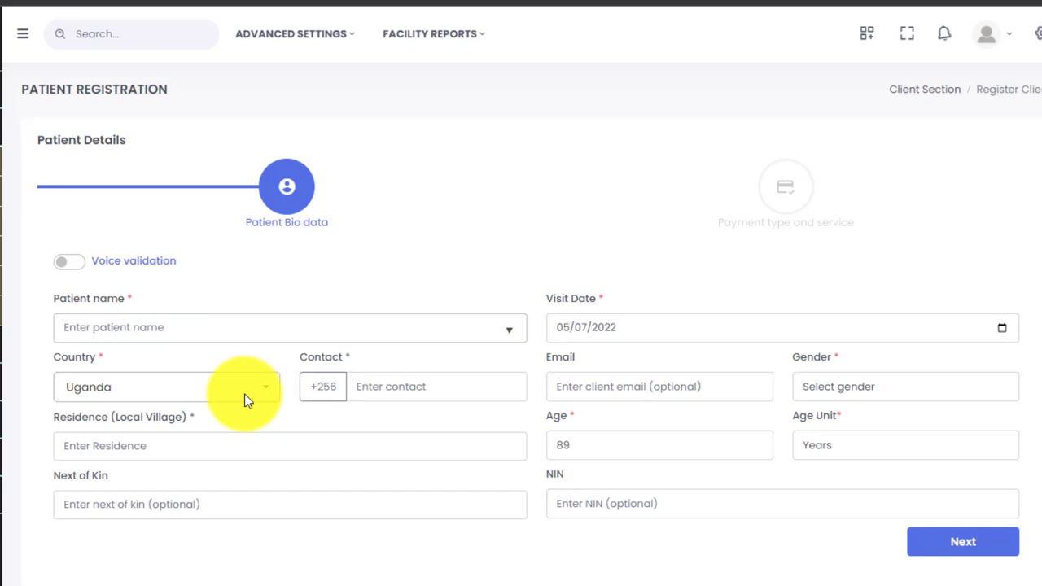
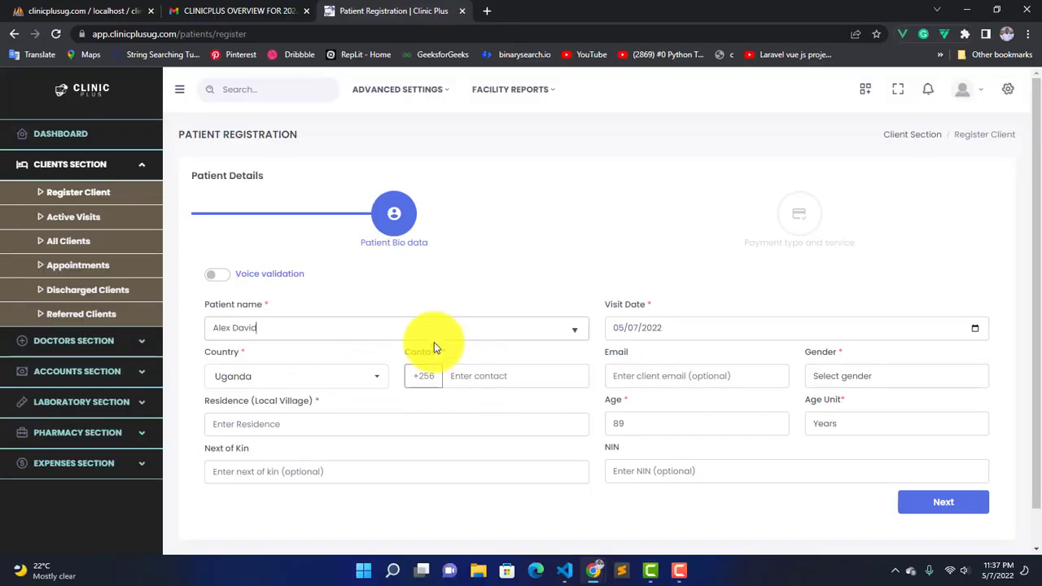
Step: Enter the new patient's full name and contact number
{"action": "left_click", "coordinate": [509, 382]}
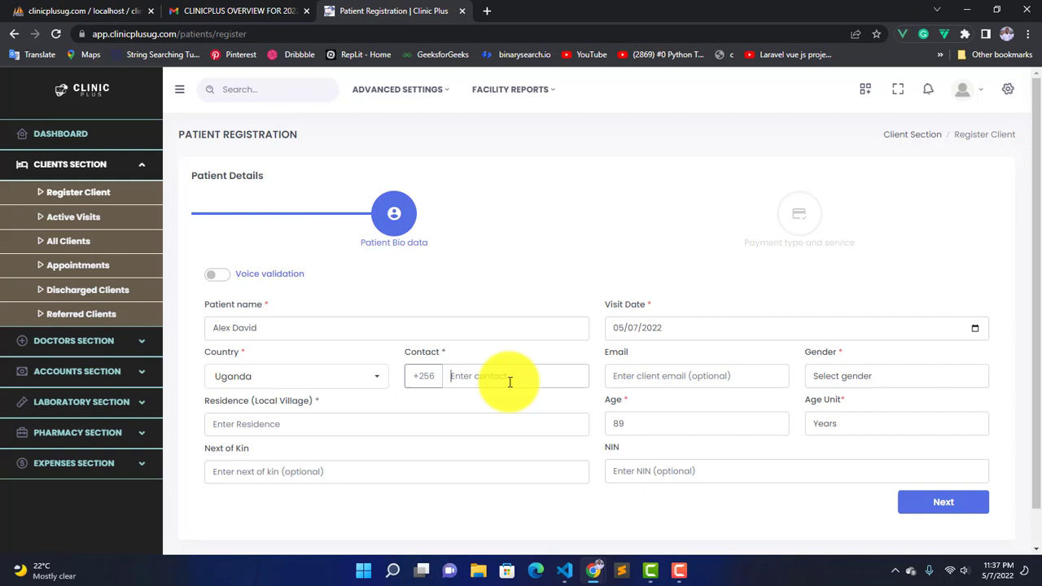
{"action": "type", "text": "786663789"}
Step: Set residence to Kyanja, pick an existing next of kin, and enter their contact number
{"action": "left_click", "coordinate": [304, 425]}
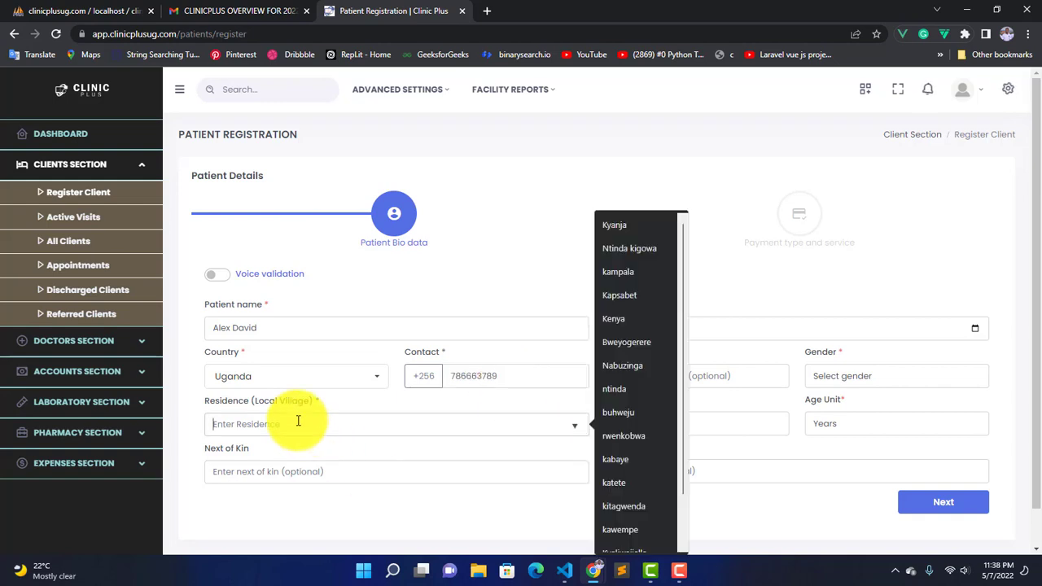
{"action": "type", "text": "Kyanja"}
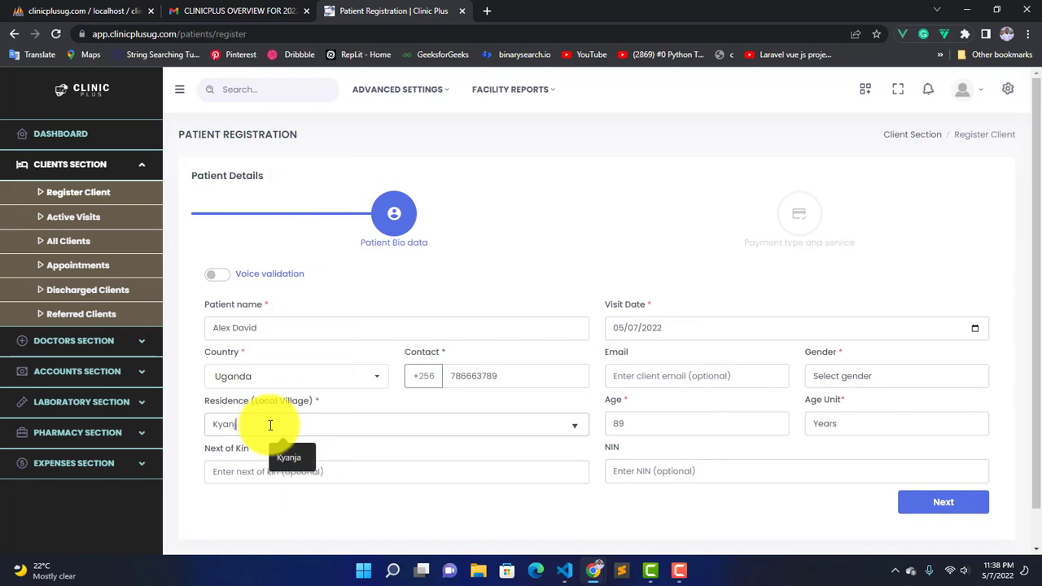
{"action": "left_click", "coordinate": [285, 460]}
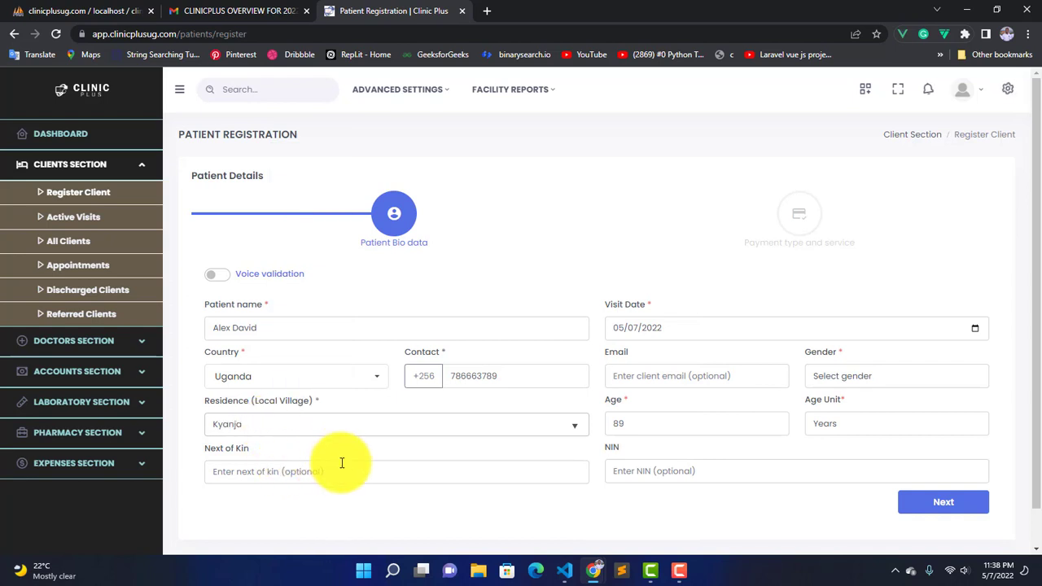
{"action": "left_click", "coordinate": [310, 473]}
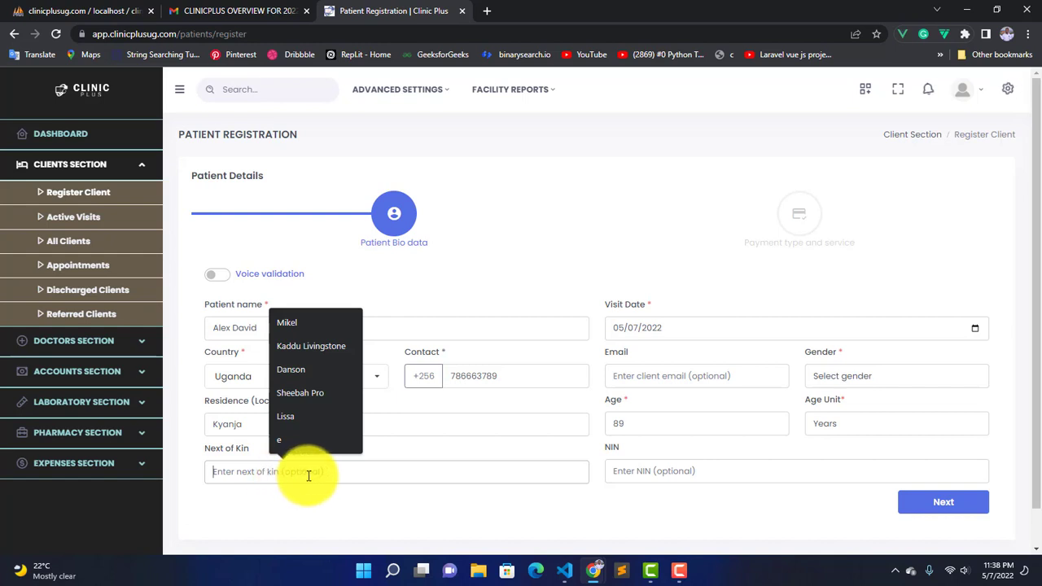
{"action": "left_click", "coordinate": [291, 369]}
{"action": "left_click", "coordinate": [491, 478]}
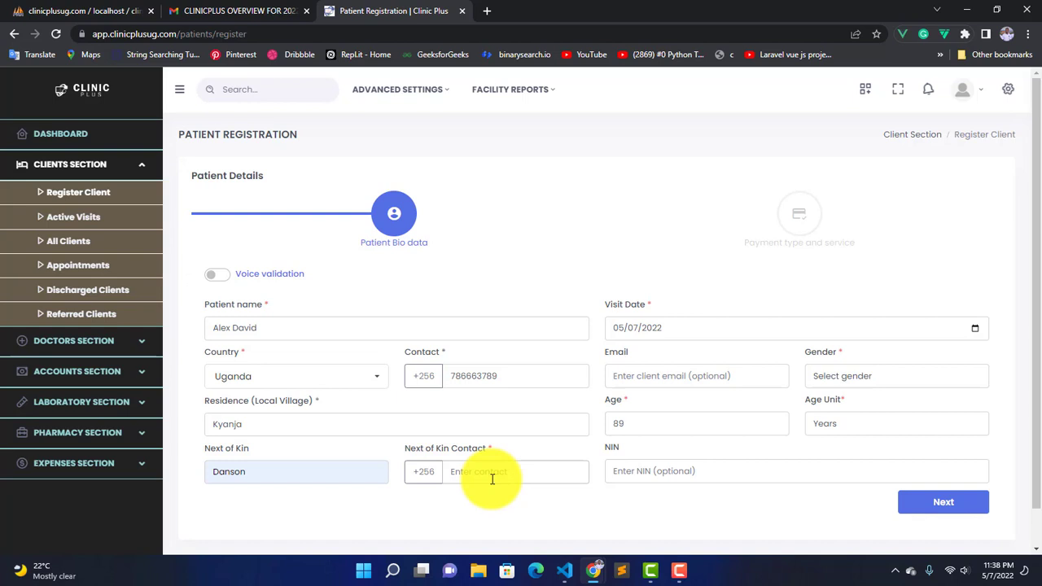
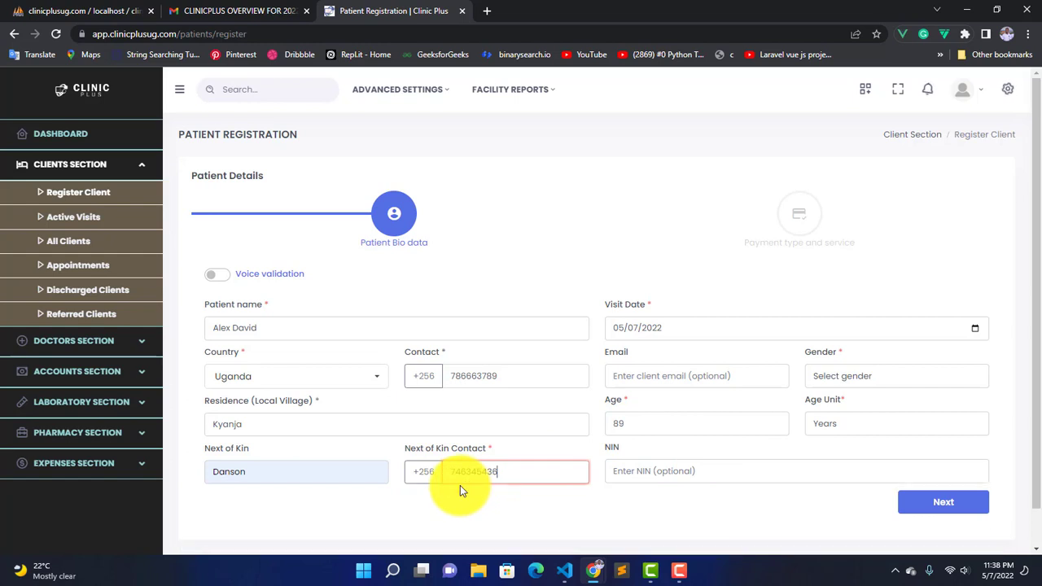
Step: Change the patient's age from 89 to 40 and set gender to Male
{"action": "left_click", "coordinate": [729, 474]}
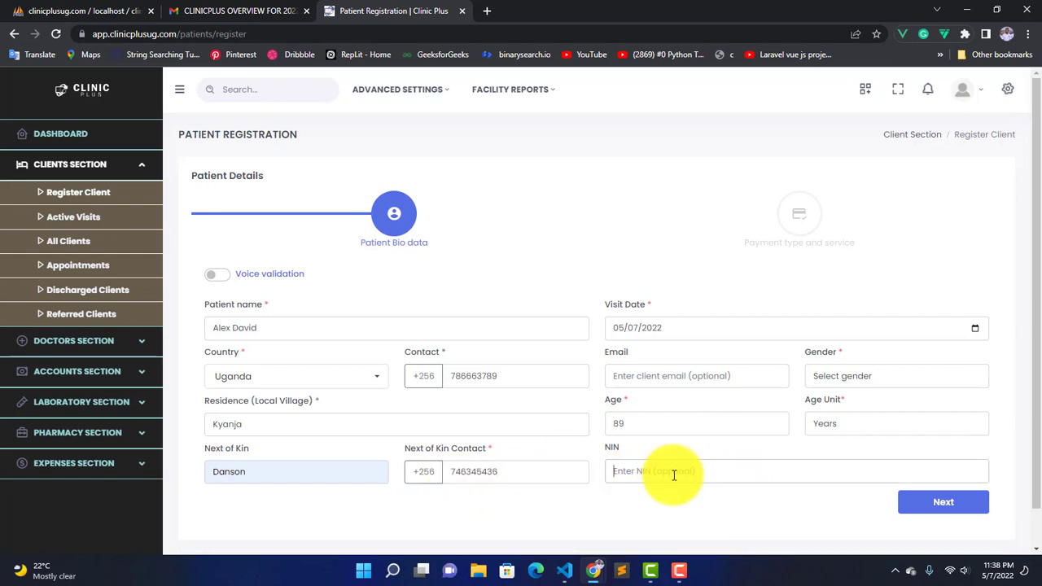
{"action": "left_click", "coordinate": [665, 430]}
{"action": "key", "text": "BackSpace"}
{"action": "key", "text": "BackSpace"}
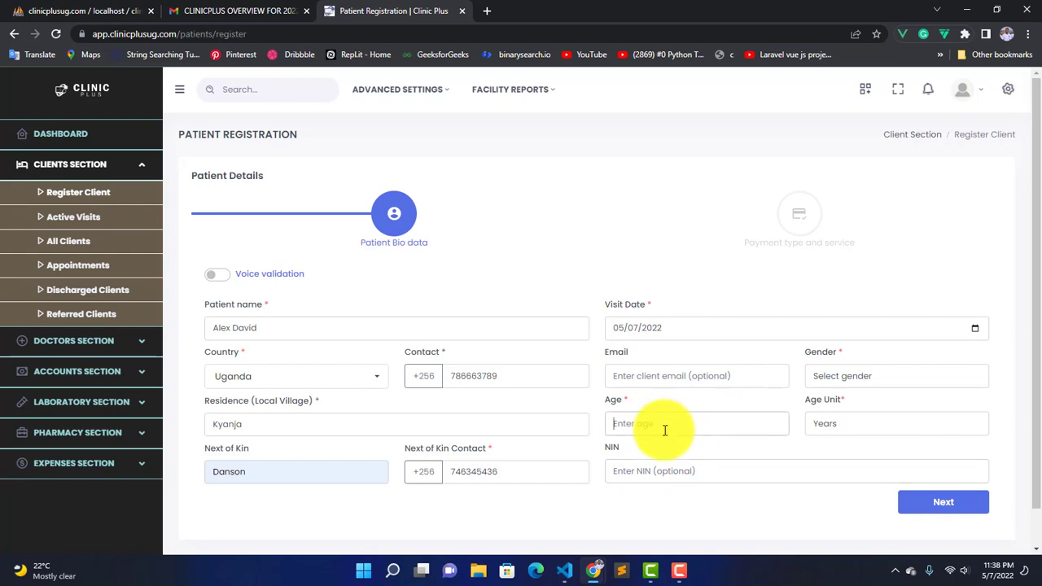
{"action": "type", "text": "40"}
{"action": "left_click", "coordinate": [665, 377]}
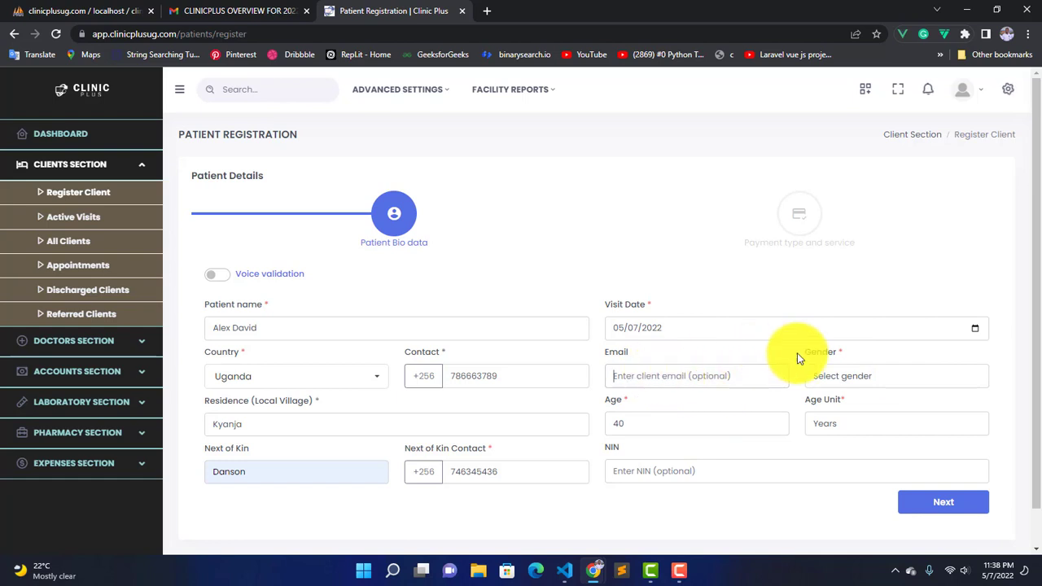
{"action": "left_click", "coordinate": [836, 367]}
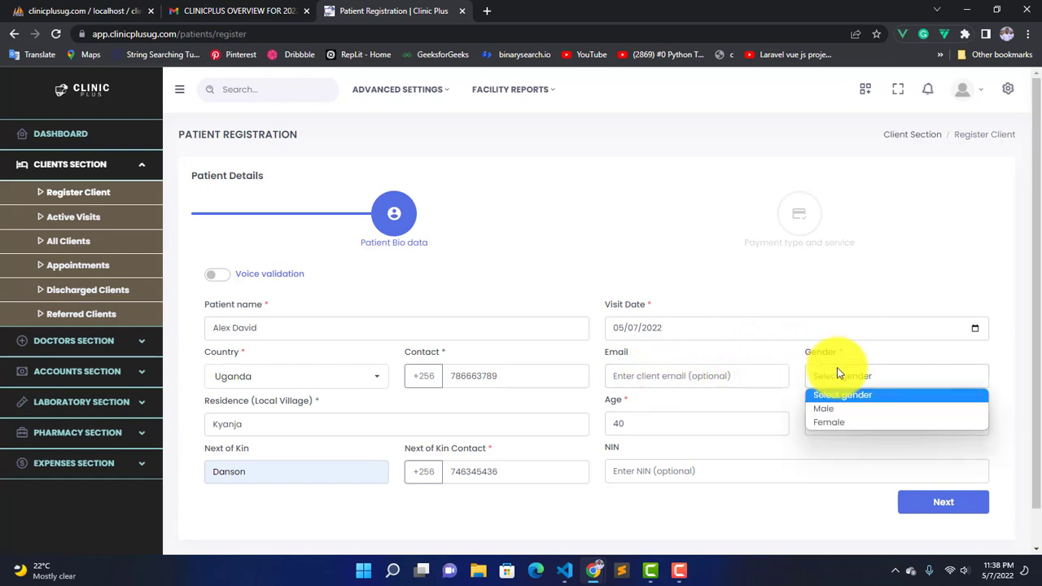
{"action": "left_click", "coordinate": [842, 409]}
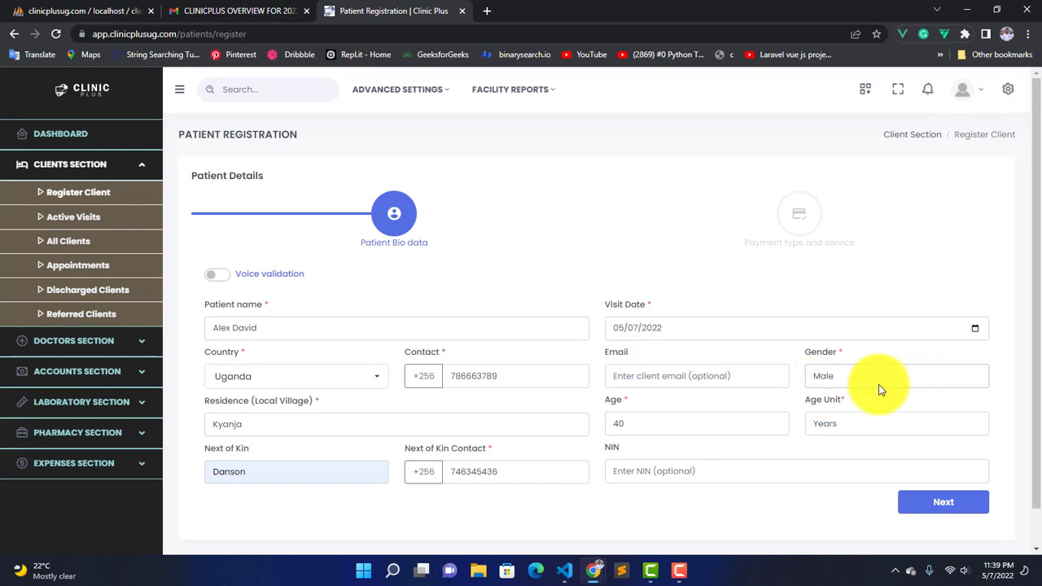
{"action": "right_click", "coordinate": [913, 503]}
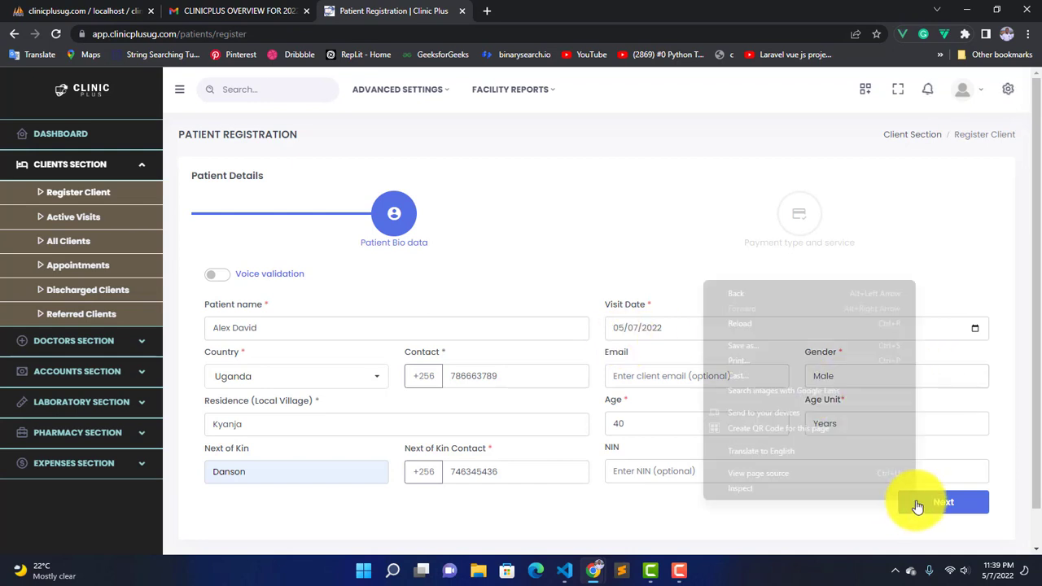
Step: On the next step, enter temperature 38, blood pressure 67 and weight 60, leaving Facility empty
{"action": "left_click", "coordinate": [916, 501]}
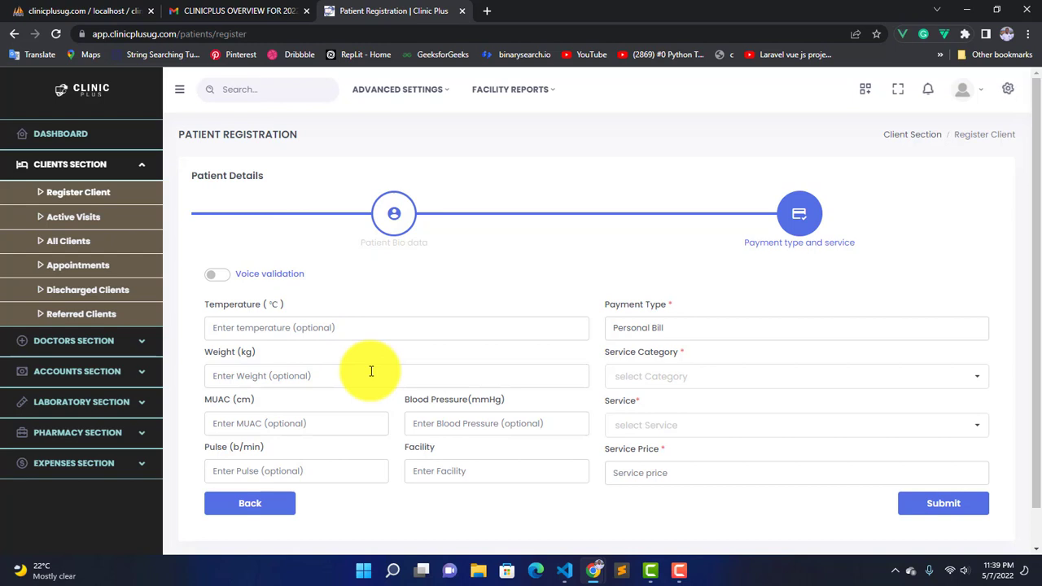
{"action": "left_click", "coordinate": [339, 327]}
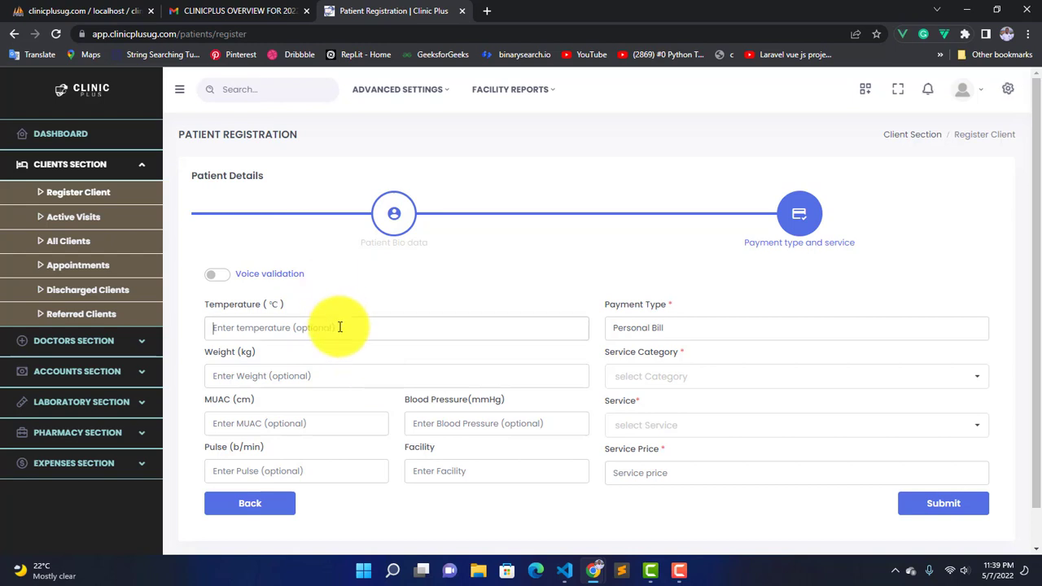
{"action": "type", "text": "38"}
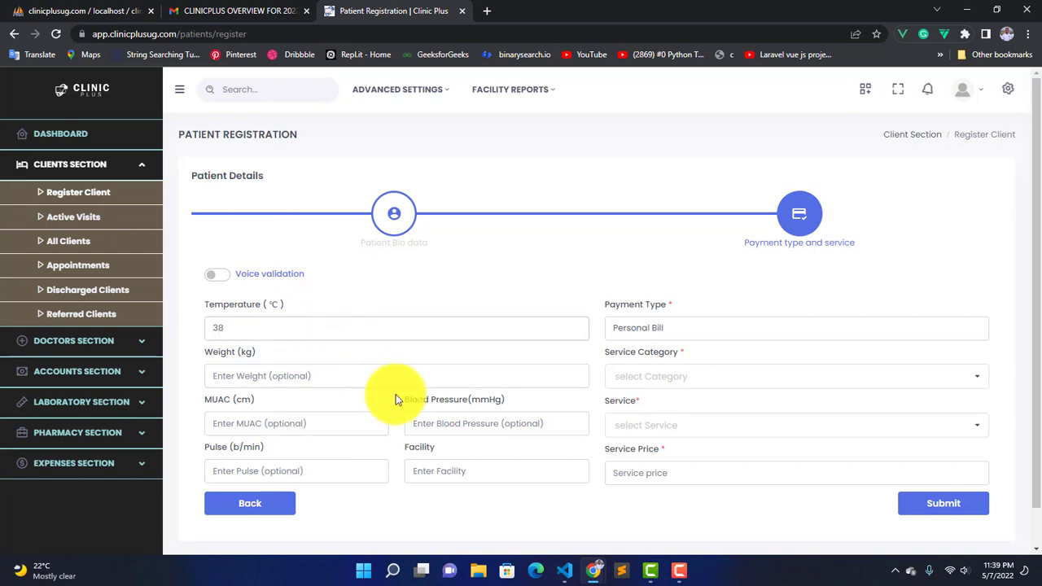
{"action": "left_click", "coordinate": [447, 425]}
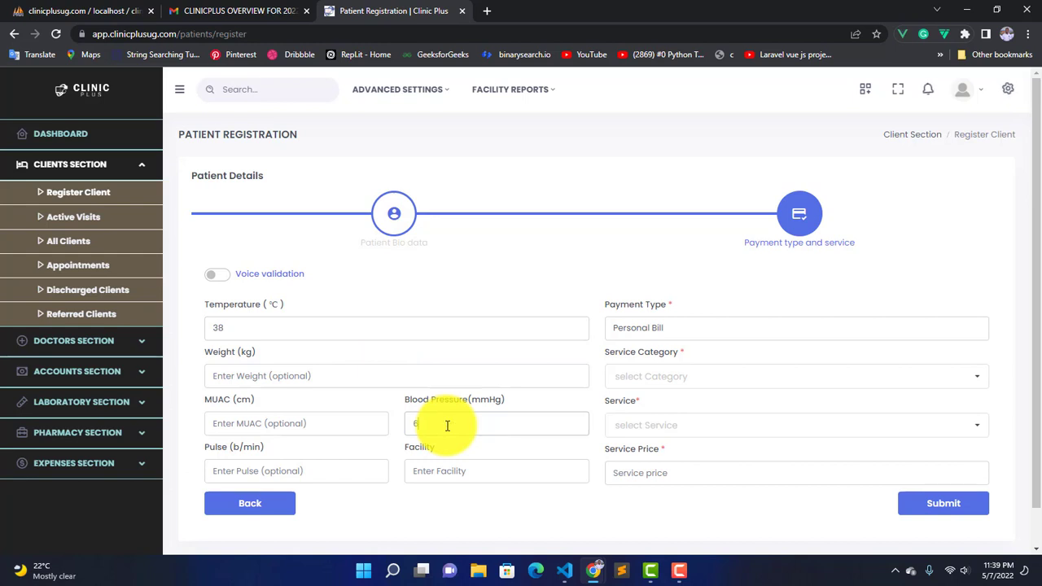
{"action": "type", "text": "67"}
{"action": "left_click", "coordinate": [343, 378]}
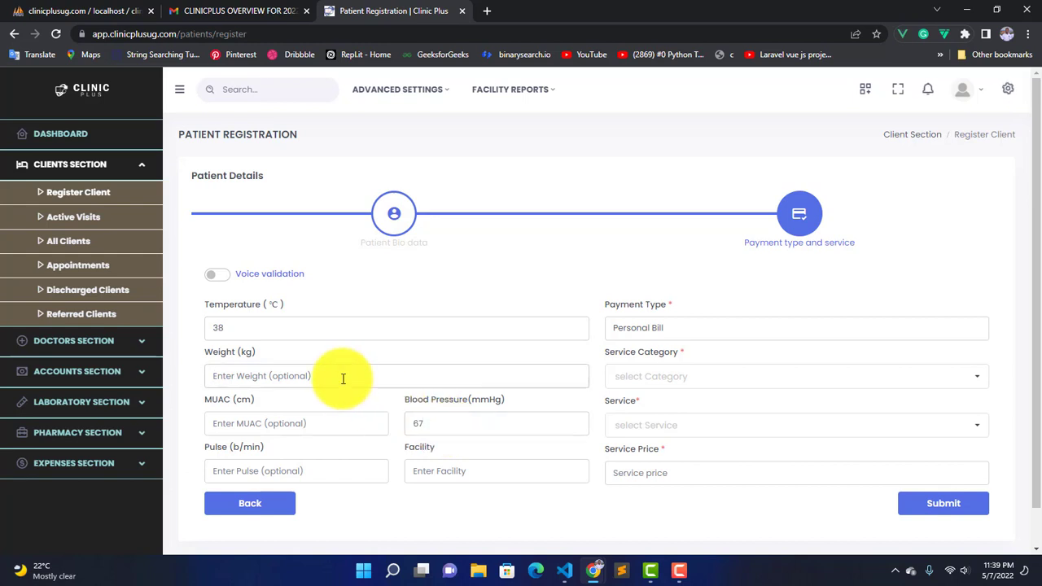
{"action": "type", "text": "60"}
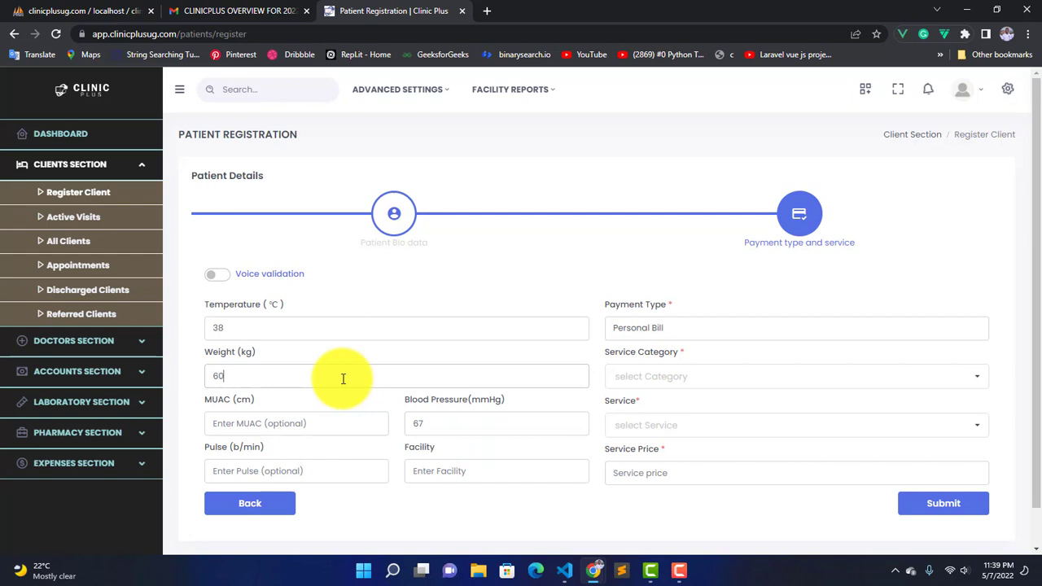
{"action": "left_click", "coordinate": [442, 463]}
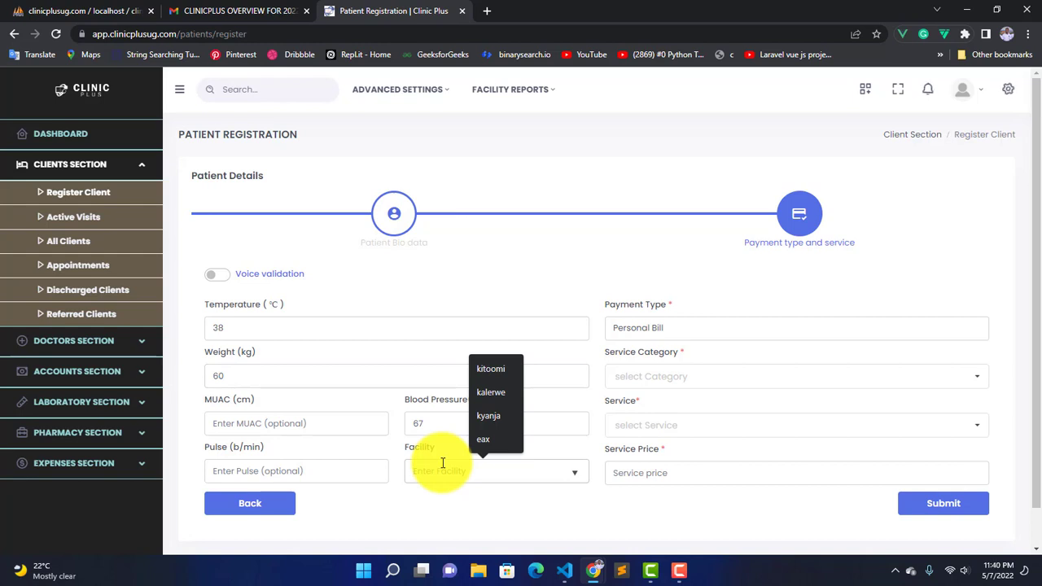
{"action": "left_click", "coordinate": [532, 344]}
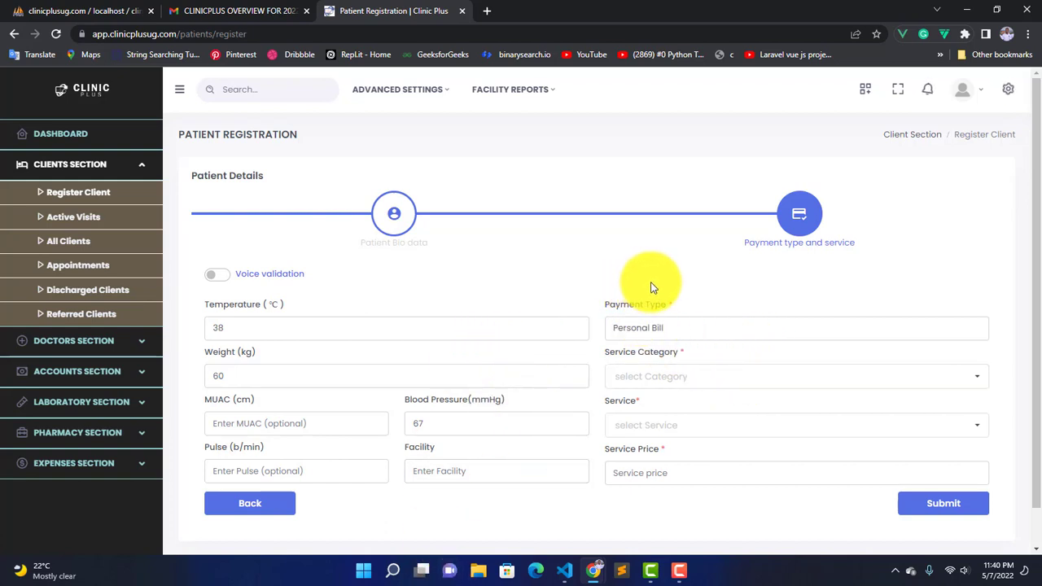
Step: Keep Personal Bill as the payment type and choose Radiology as the service category
{"action": "left_click", "coordinate": [659, 324]}
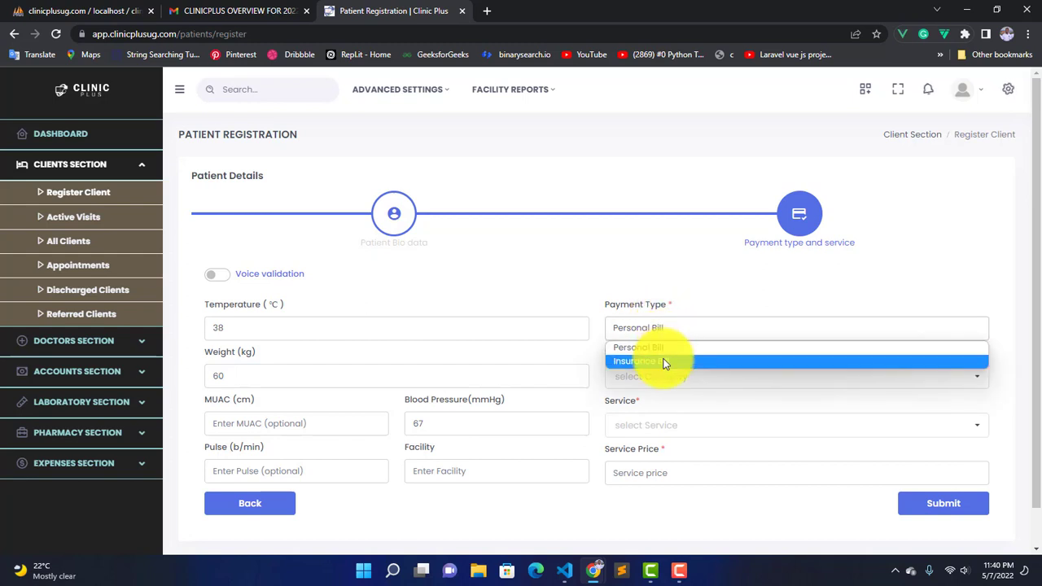
{"action": "left_click", "coordinate": [659, 348]}
{"action": "left_click", "coordinate": [655, 340]}
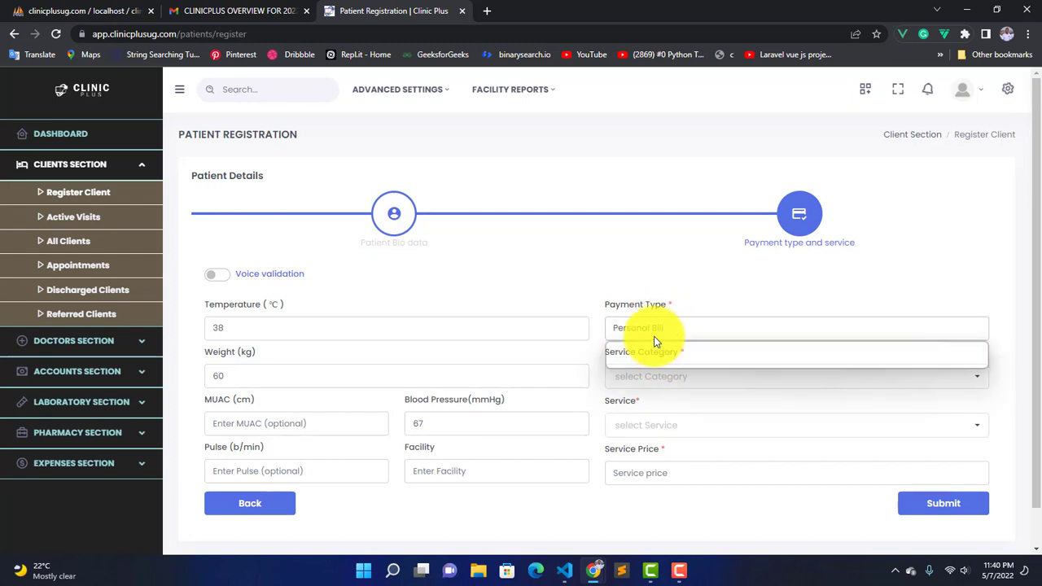
{"action": "left_click", "coordinate": [655, 341]}
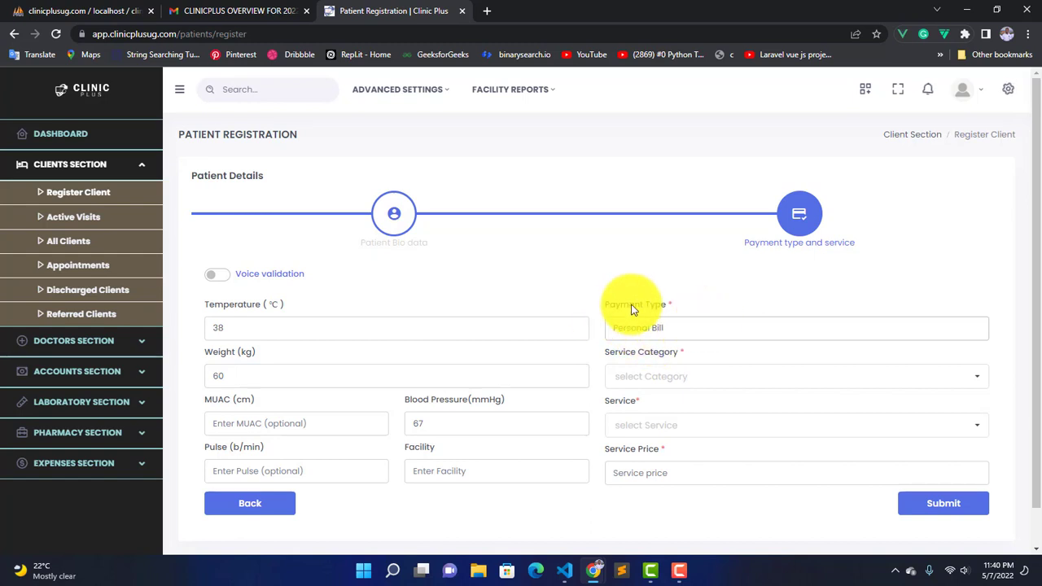
{"action": "left_click", "coordinate": [688, 375]}
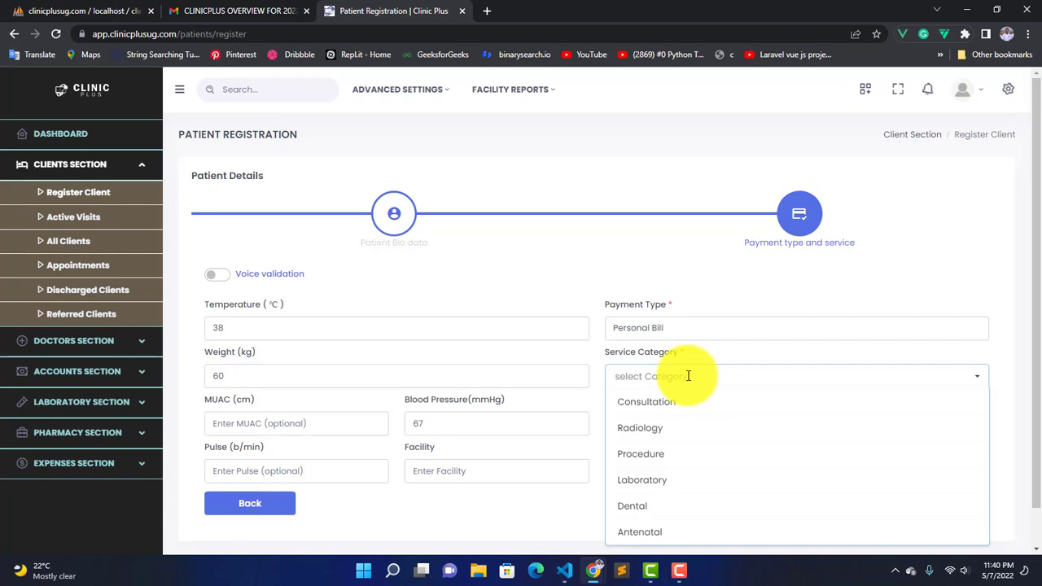
{"action": "left_click", "coordinate": [663, 437]}
{"action": "right_click", "coordinate": [663, 440]}
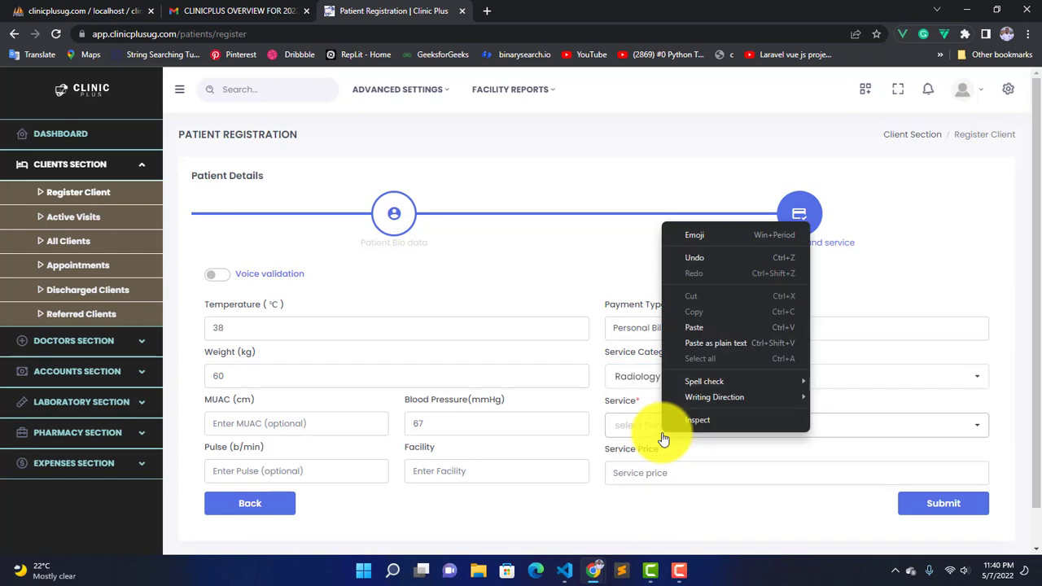
{"action": "left_click", "coordinate": [624, 408]}
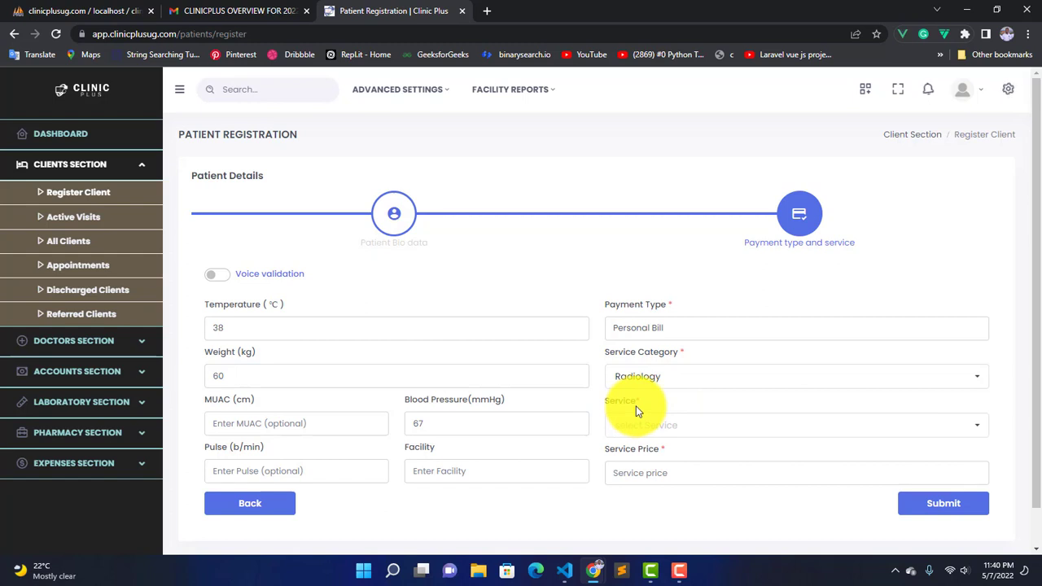
{"action": "left_click", "coordinate": [676, 379]}
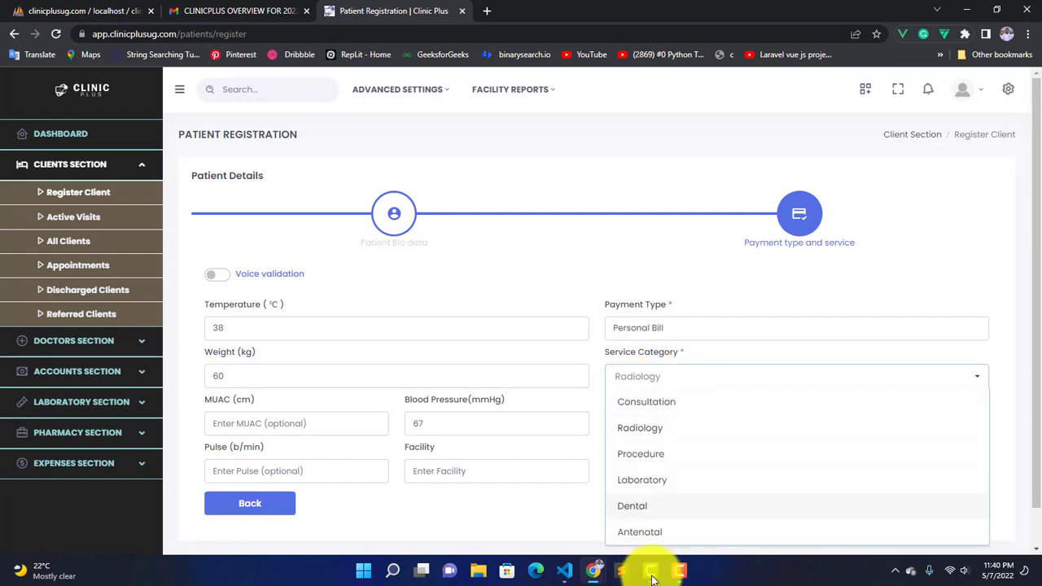
{"action": "left_click", "coordinate": [594, 388]}
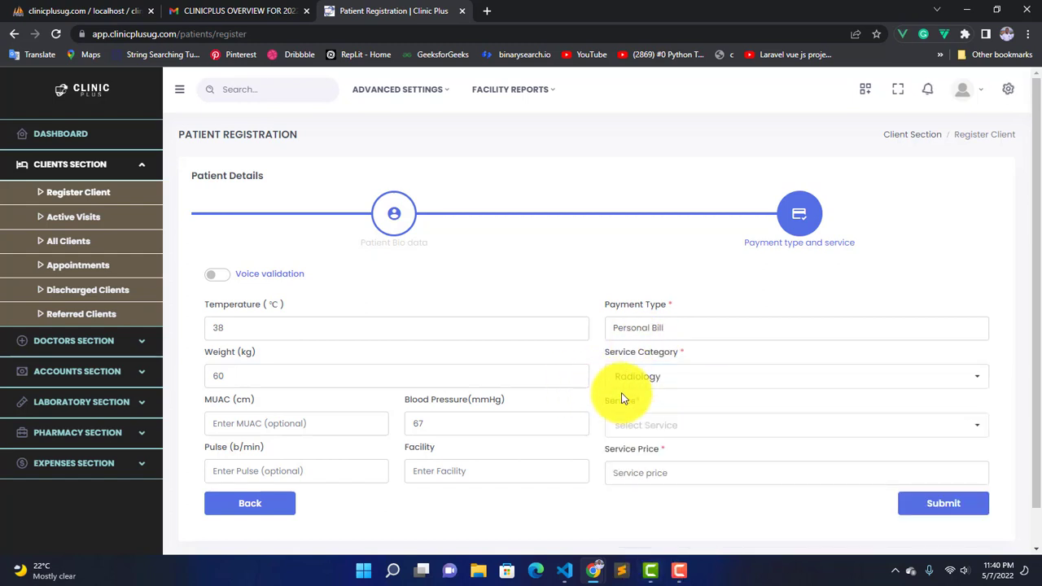
Step: Select Computed tomography (CT) as the service and verify its 25,000 price
{"action": "left_click", "coordinate": [656, 422]}
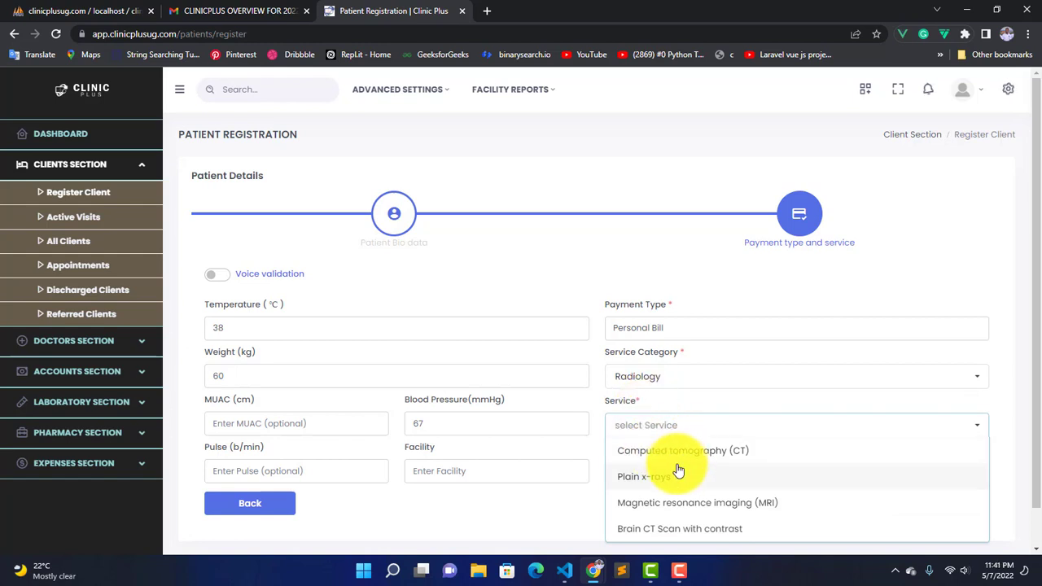
{"action": "left_click", "coordinate": [736, 450]}
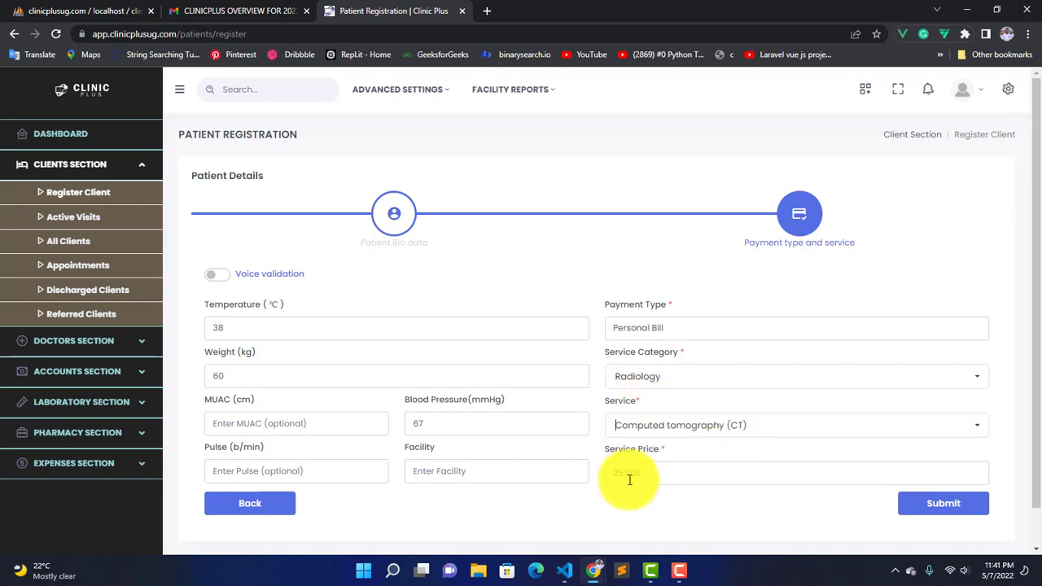
{"action": "left_click_drag", "start_coordinate": [656, 472], "coordinate": [606, 472]}
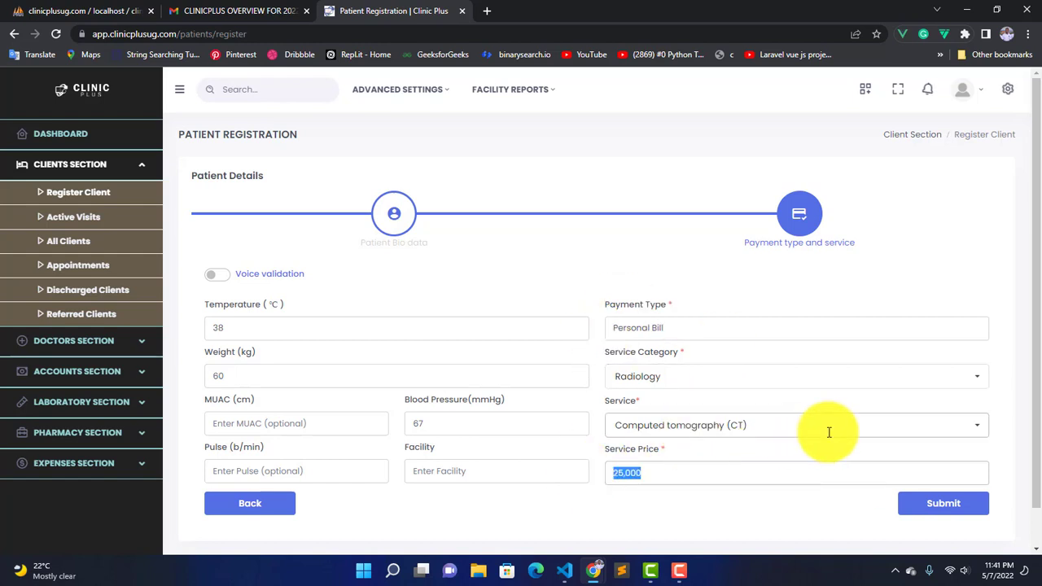
Step: Submit the completed patient registration
{"action": "left_click", "coordinate": [940, 506]}
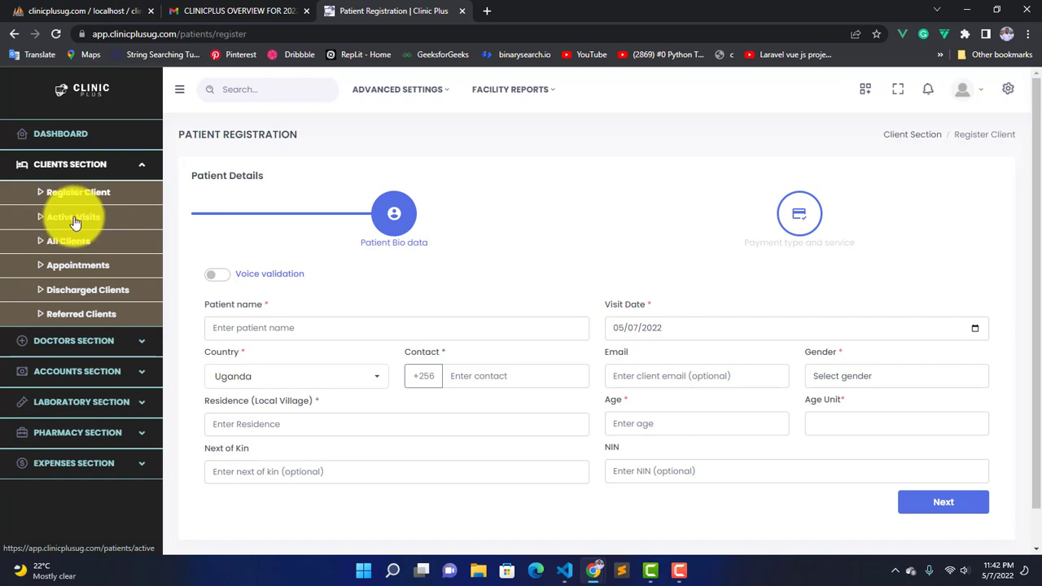
Step: Open Active Visits and check the top patient's services list shows Computed tomography (CT)
{"action": "left_click", "coordinate": [74, 221]}
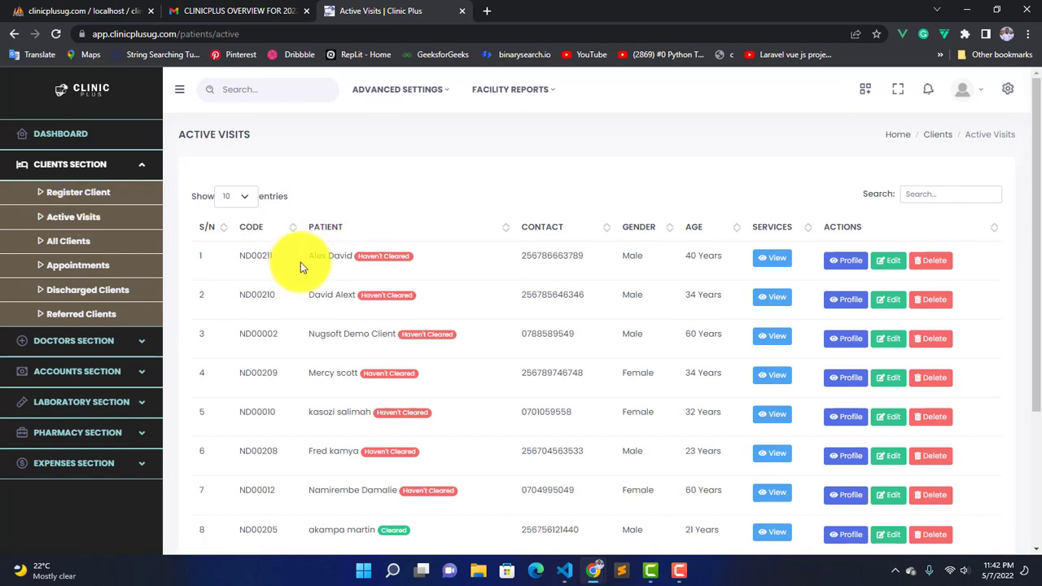
{"action": "left_click_drag", "start_coordinate": [310, 263], "coordinate": [353, 260]}
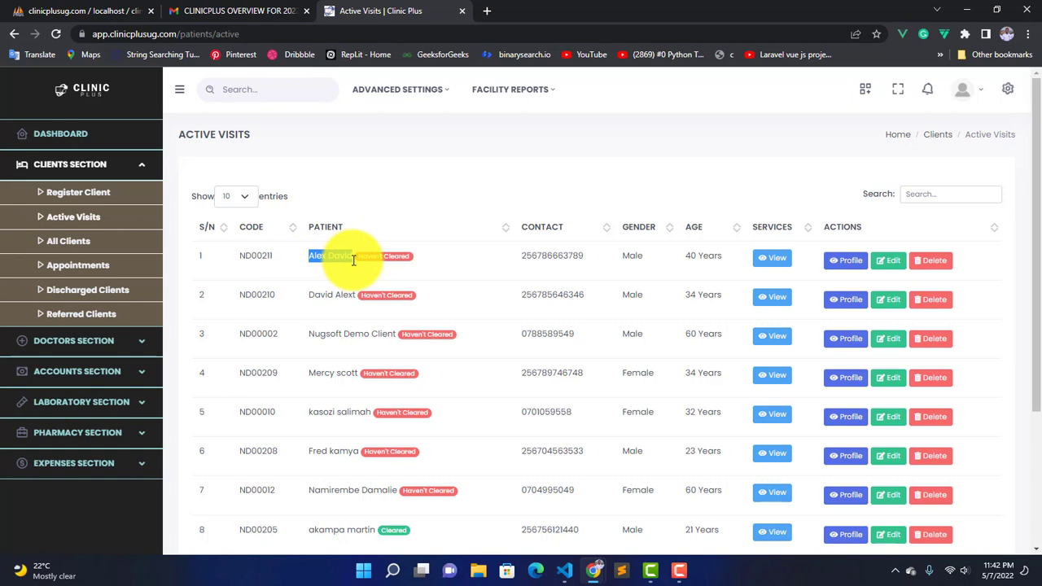
{"action": "left_click", "coordinate": [354, 261]}
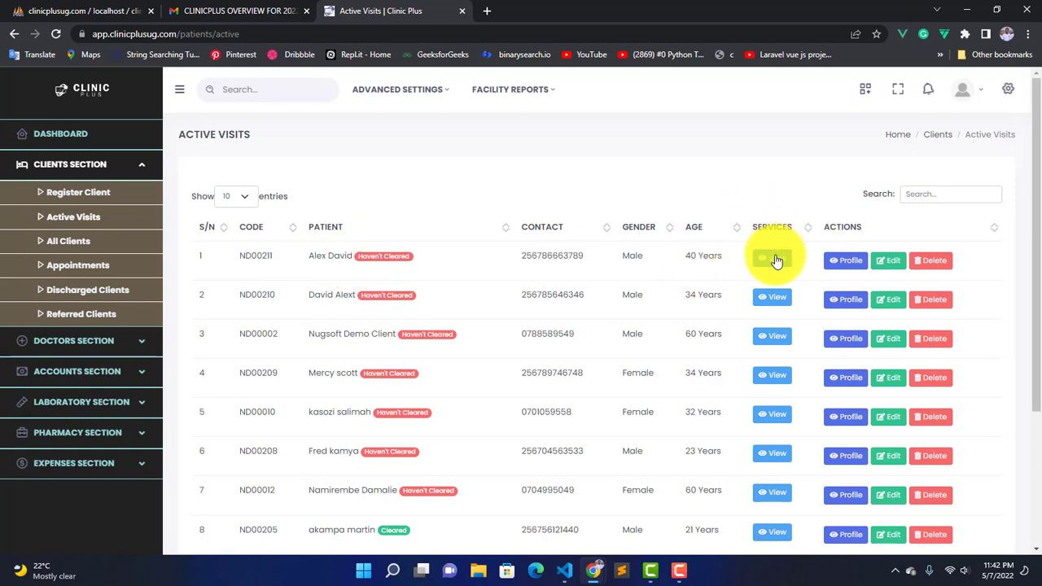
{"action": "left_click", "coordinate": [775, 260]}
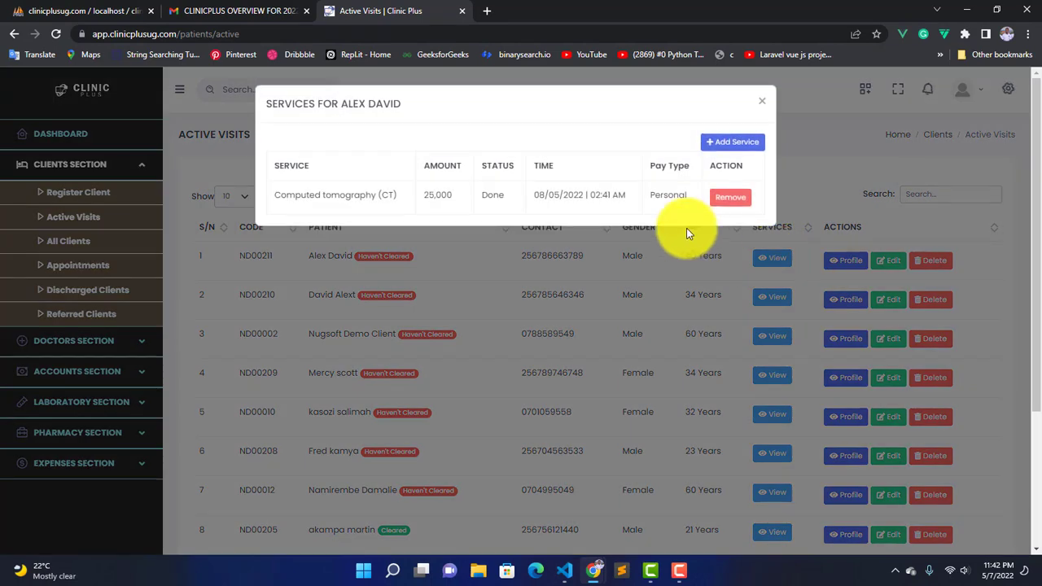
{"action": "left_click_drag", "start_coordinate": [388, 196], "coordinate": [253, 209]}
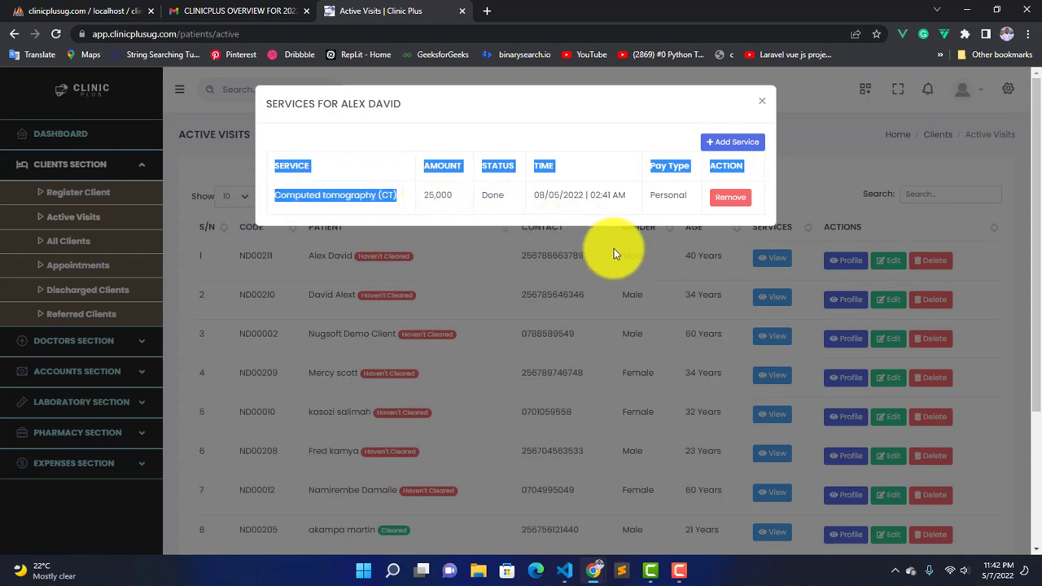
{"action": "left_click", "coordinate": [676, 237]}
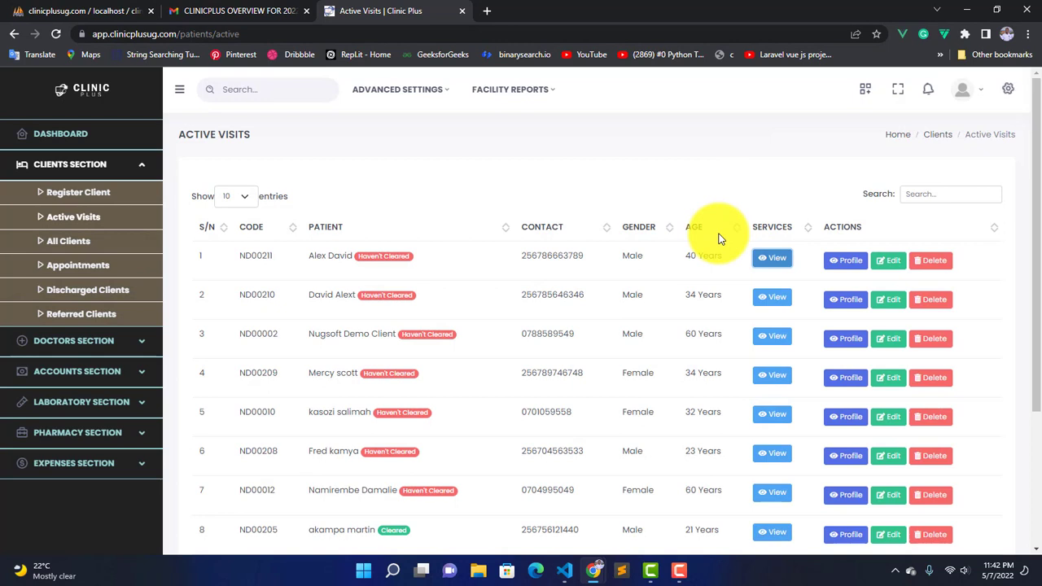